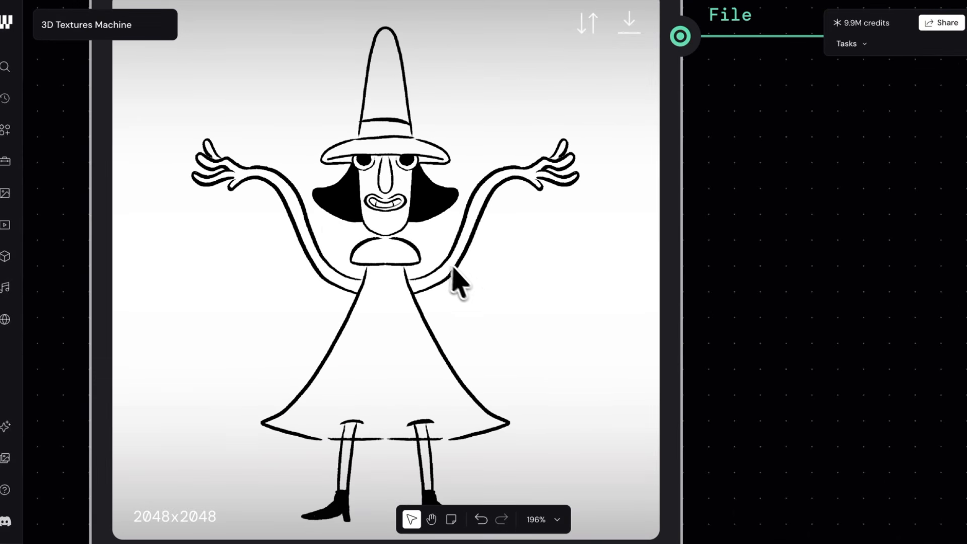
Step: Examine the Original Sketch node and the Character Design group with its T-pose prompt, T-pose image and image description
{"action": "scroll", "coordinate": [474, 291], "scroll_direction": "down", "scroll_amount": 3}
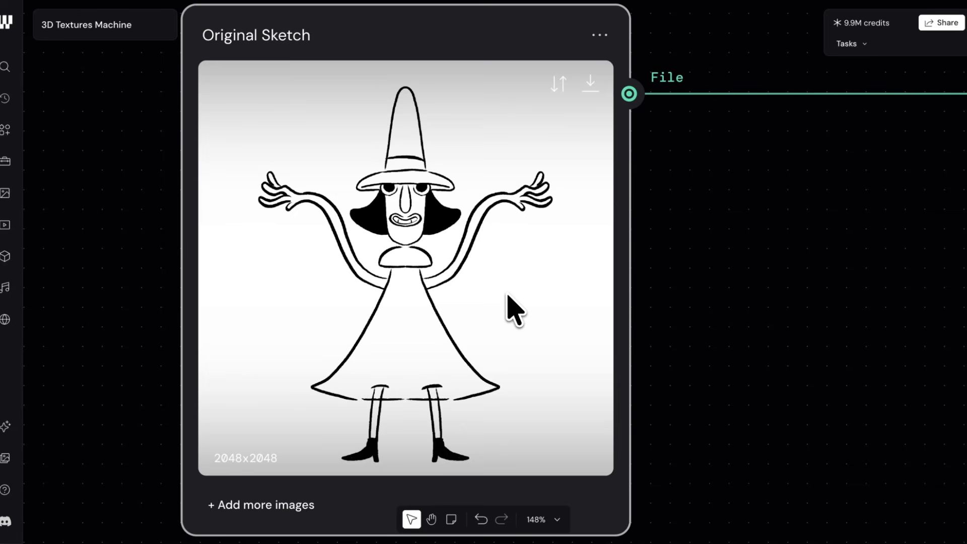
{"action": "scroll", "coordinate": [508, 297], "scroll_direction": "down", "scroll_amount": 8}
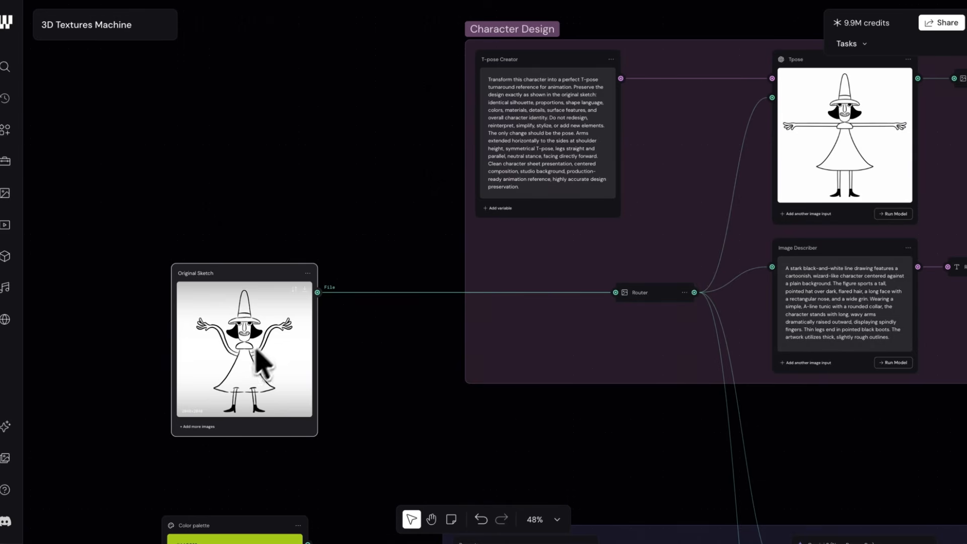
{"action": "left_click_drag", "start_coordinate": [766, 244], "coordinate": [504, 279]}
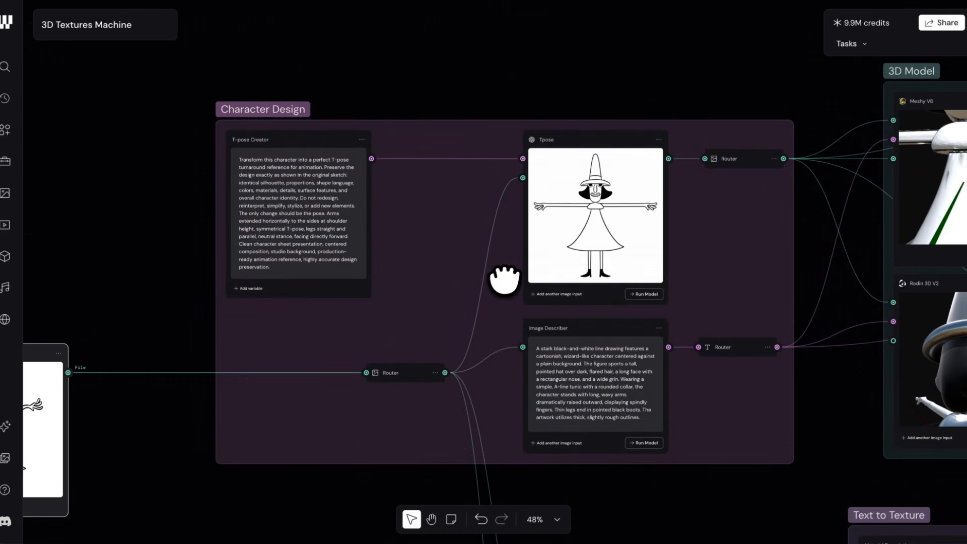
{"action": "scroll", "coordinate": [598, 195], "scroll_direction": "up", "scroll_amount": 4}
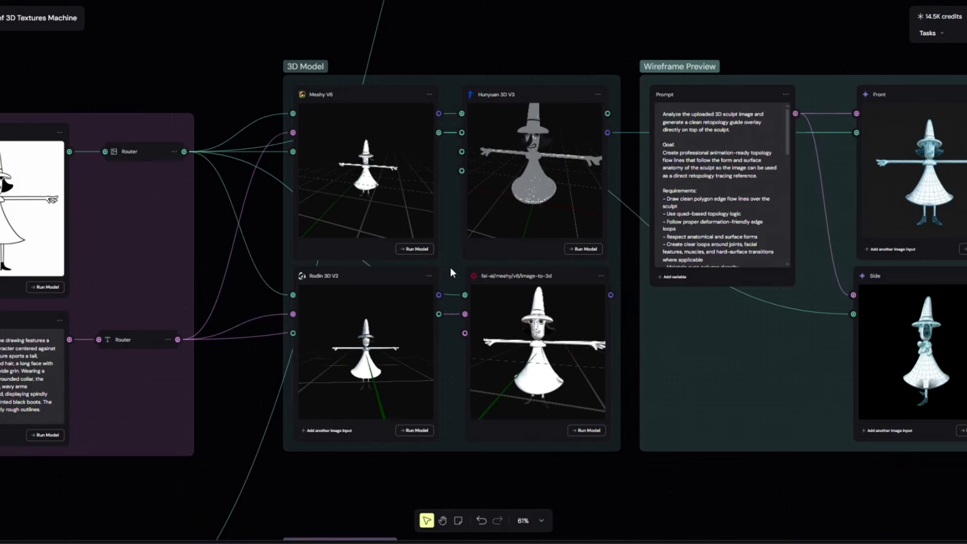
{"action": "scroll", "coordinate": [450, 268], "scroll_direction": "up", "scroll_amount": 2}
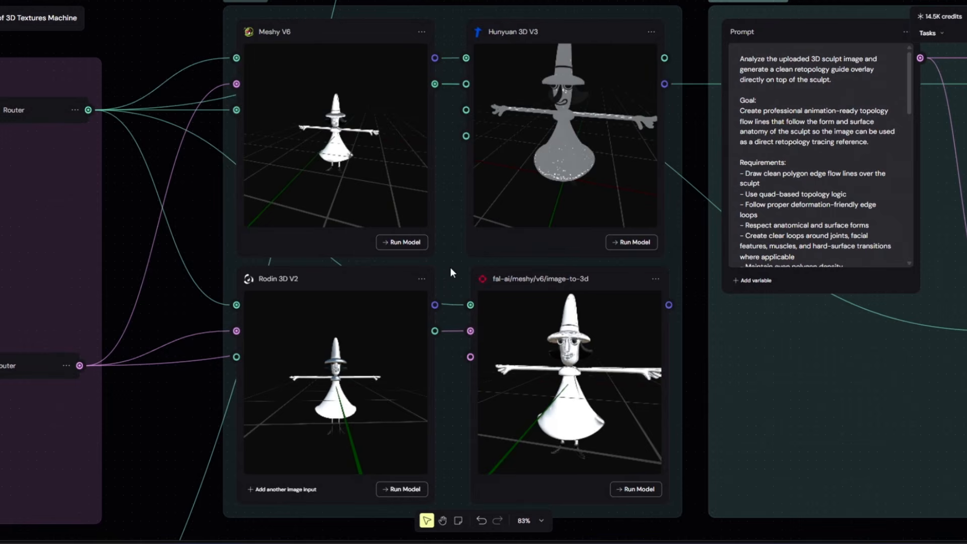
Step: Inspect the generated witch models in the Meshy V6, Rodin 3D V2, Hunyuan 3D V3 and fal-ai/meshy/v6/image-to-3d nodes
{"action": "left_click", "coordinate": [614, 414]}
{"action": "left_click", "coordinate": [365, 403]}
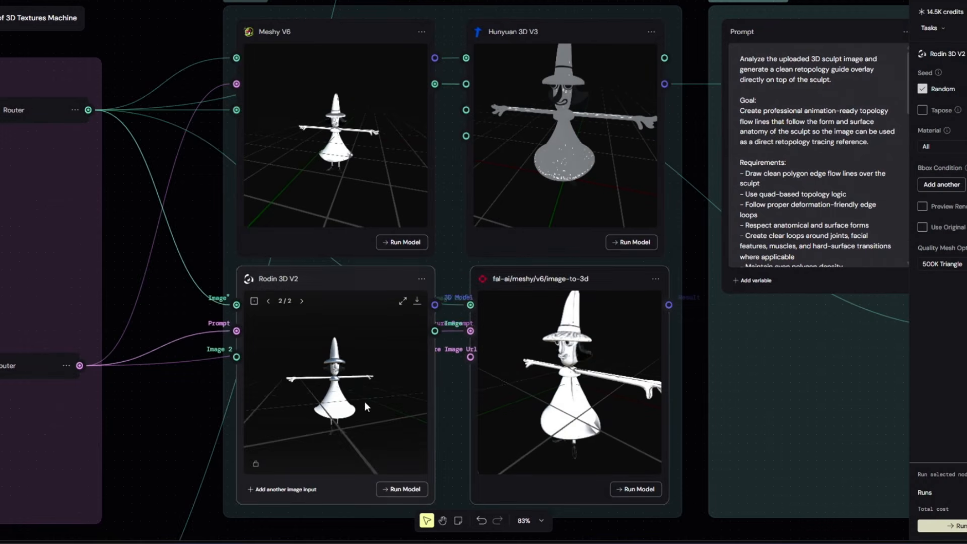
{"action": "left_click", "coordinate": [575, 161]}
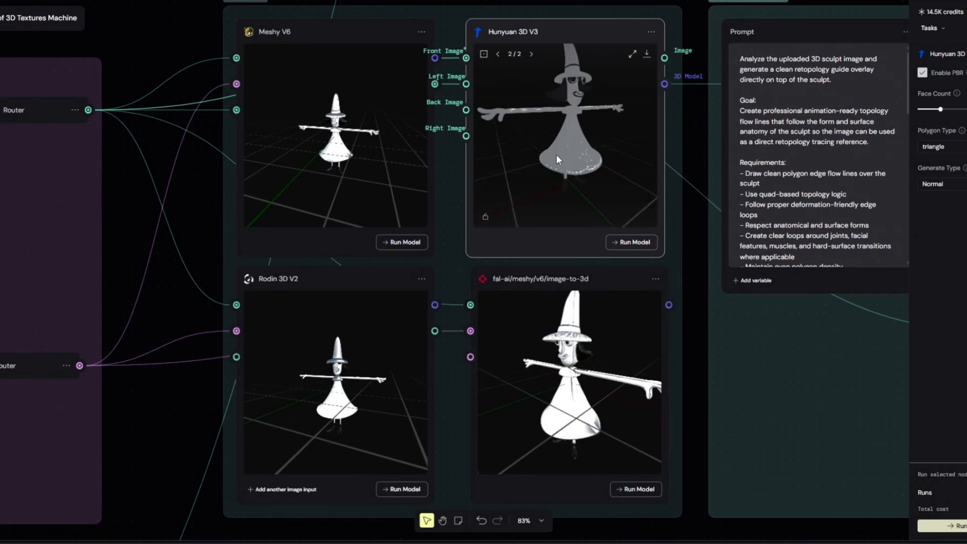
{"action": "left_click", "coordinate": [310, 155]}
{"action": "scroll", "coordinate": [359, 144], "scroll_direction": "up", "scroll_amount": 5}
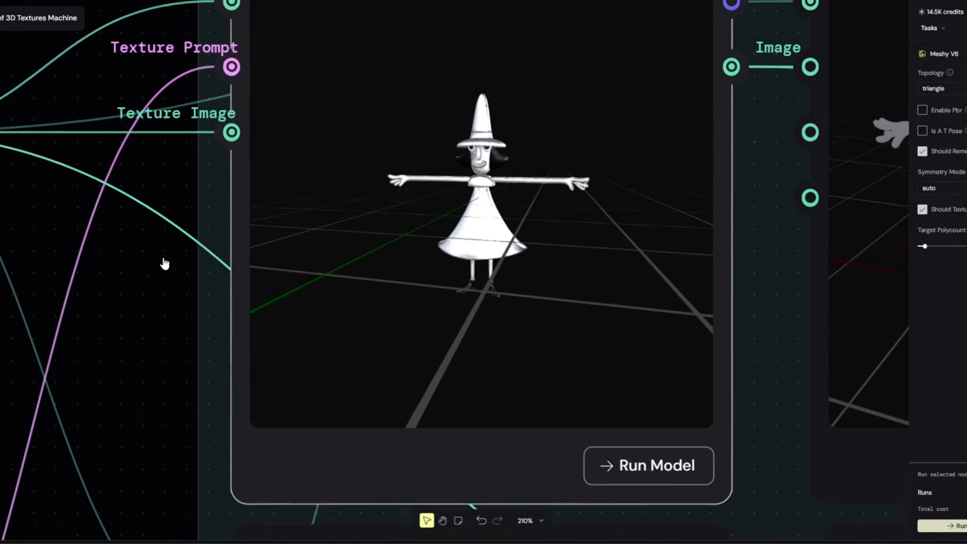
{"action": "left_click_drag", "start_coordinate": [561, 246], "coordinate": [496, 265]}
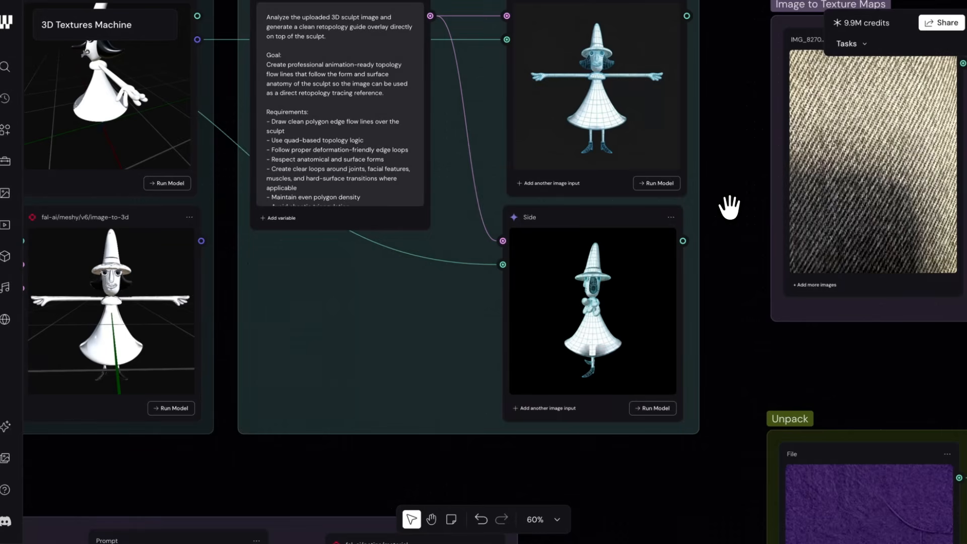
Step: Examine the front and side wireframe previews, and the retopology of the witch's dress in Maya
{"action": "left_click_drag", "start_coordinate": [729, 206], "coordinate": [711, 274]}
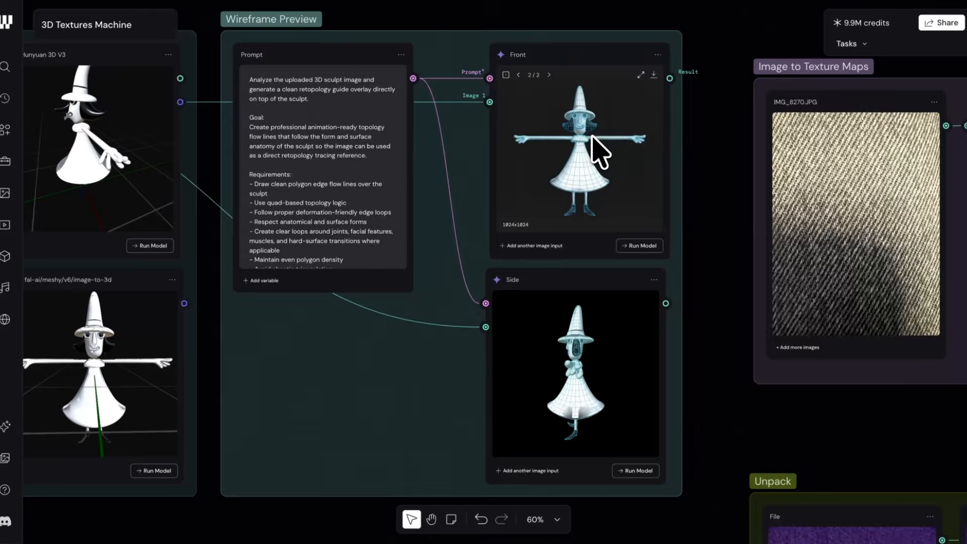
{"action": "scroll", "coordinate": [599, 151], "scroll_direction": "up", "scroll_amount": 10}
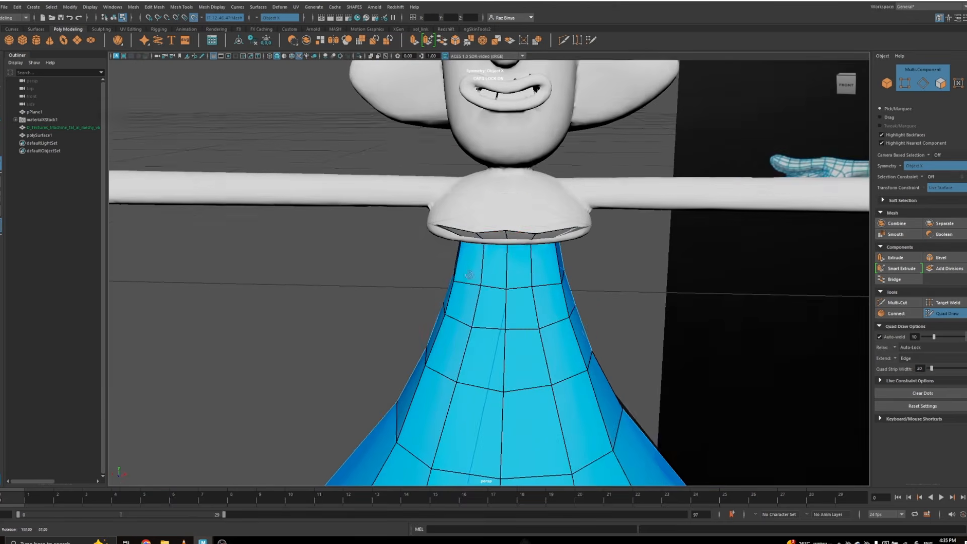
{"action": "left_click_drag", "start_coordinate": [579, 282], "coordinate": [643, 330]}
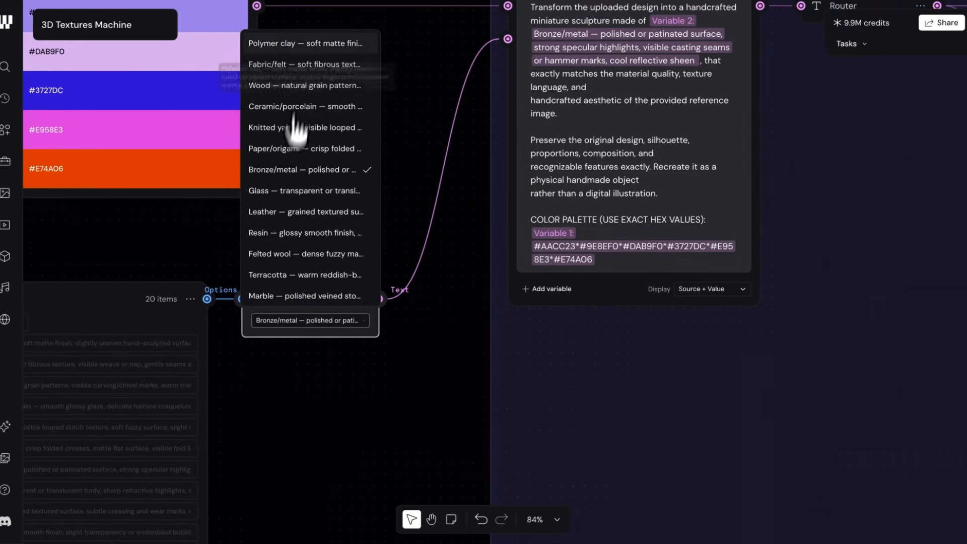
Step: Review the material options of the List node and leave Bronze/metal selected
{"action": "scroll", "coordinate": [321, 254], "scroll_direction": "down", "scroll_amount": 3}
{"action": "left_click", "coordinate": [400, 364]}
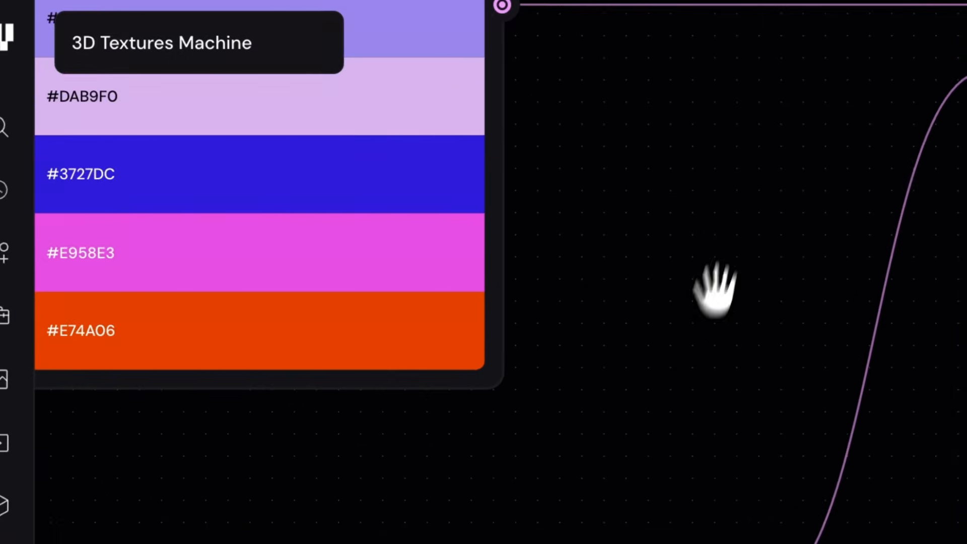
{"action": "left_click_drag", "start_coordinate": [718, 283], "coordinate": [677, 421]}
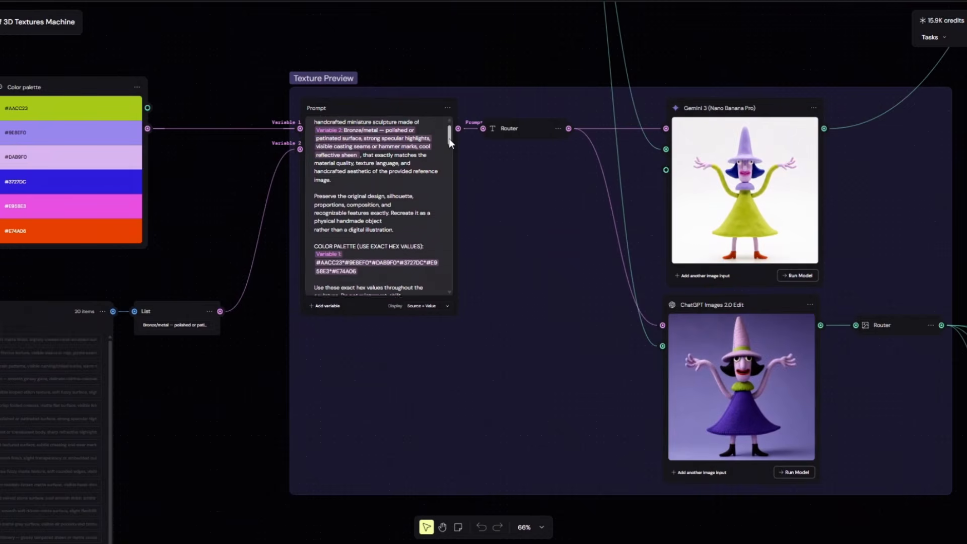
Step: Browse all the character renders generated by the ChatGPT Images 2.0 Edit node and return to the purple-dress version
{"action": "left_click_drag", "start_coordinate": [448, 138], "coordinate": [451, 220]}
{"action": "left_click_drag", "start_coordinate": [547, 238], "coordinate": [398, 233]}
{"action": "scroll", "coordinate": [648, 325], "scroll_direction": "up", "scroll_amount": 3}
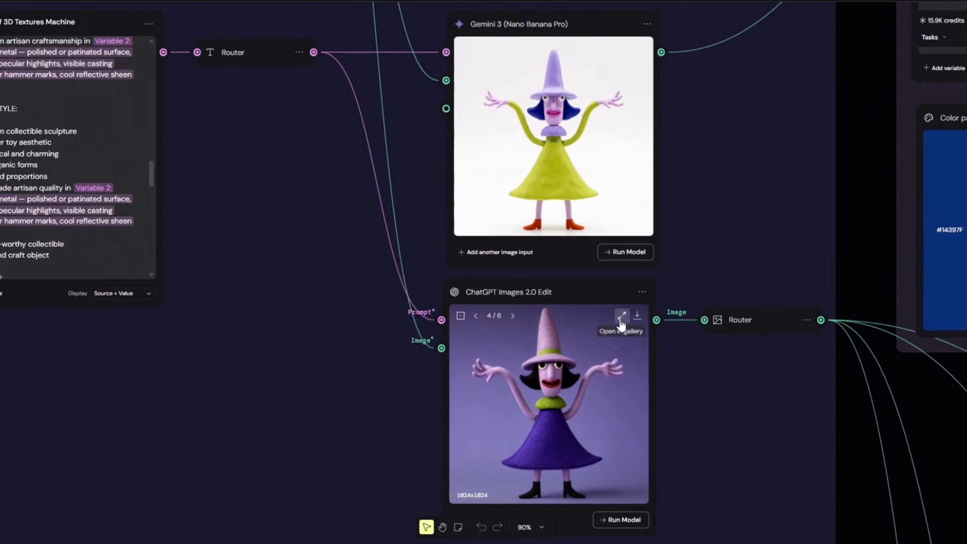
{"action": "left_click", "coordinate": [515, 316]}
{"action": "left_click", "coordinate": [515, 316]}
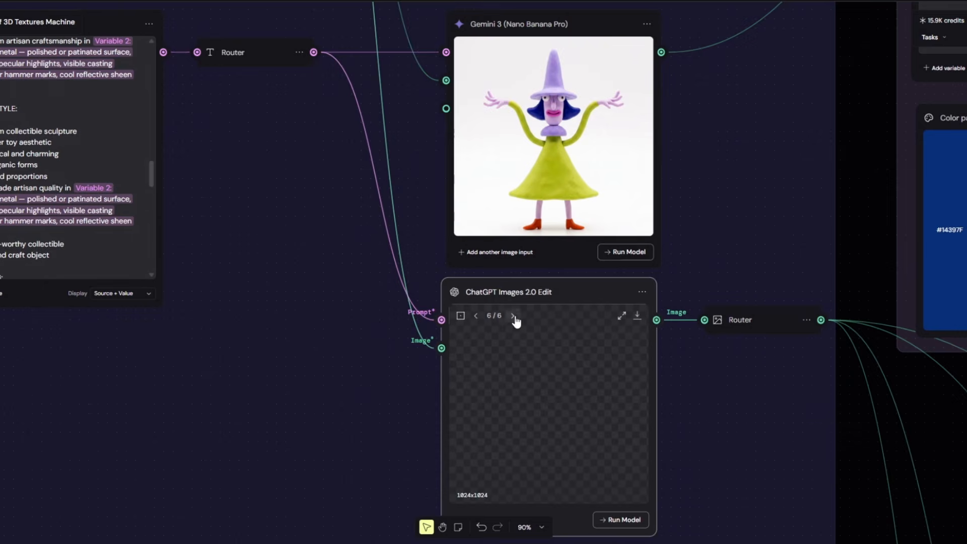
{"action": "left_click", "coordinate": [512, 316]}
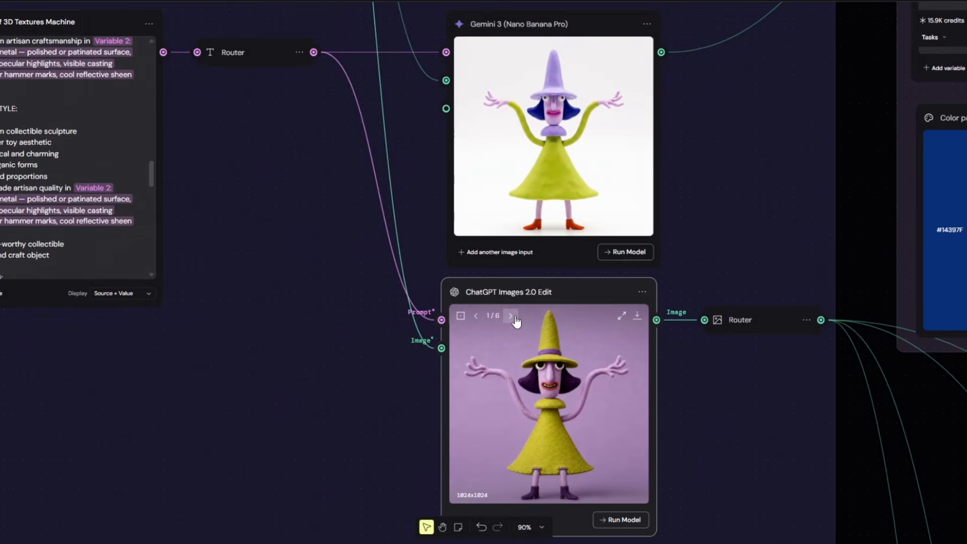
{"action": "left_click", "coordinate": [512, 317]}
{"action": "left_click", "coordinate": [513, 316]}
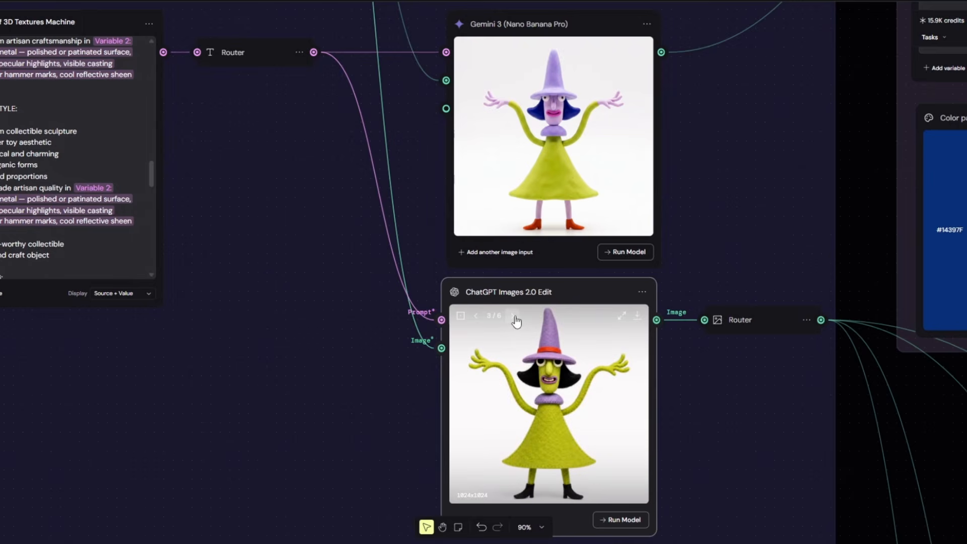
{"action": "left_click", "coordinate": [513, 316]}
Step: Browse the material and color variations generated by the Gemini 3 (Nano Banana Pro) node
{"action": "left_click", "coordinate": [517, 48]}
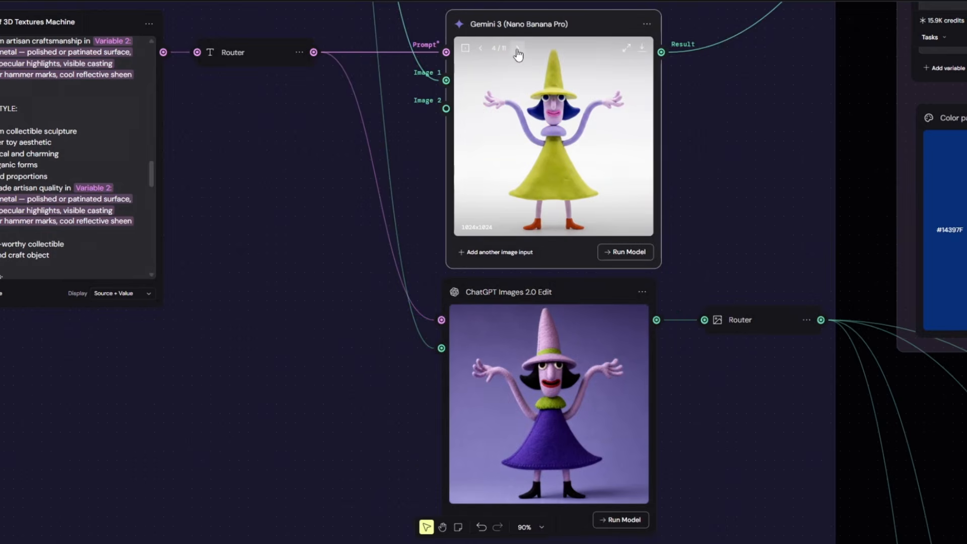
{"action": "left_click", "coordinate": [518, 49]}
{"action": "left_click", "coordinate": [518, 48]}
{"action": "left_click", "coordinate": [518, 49]}
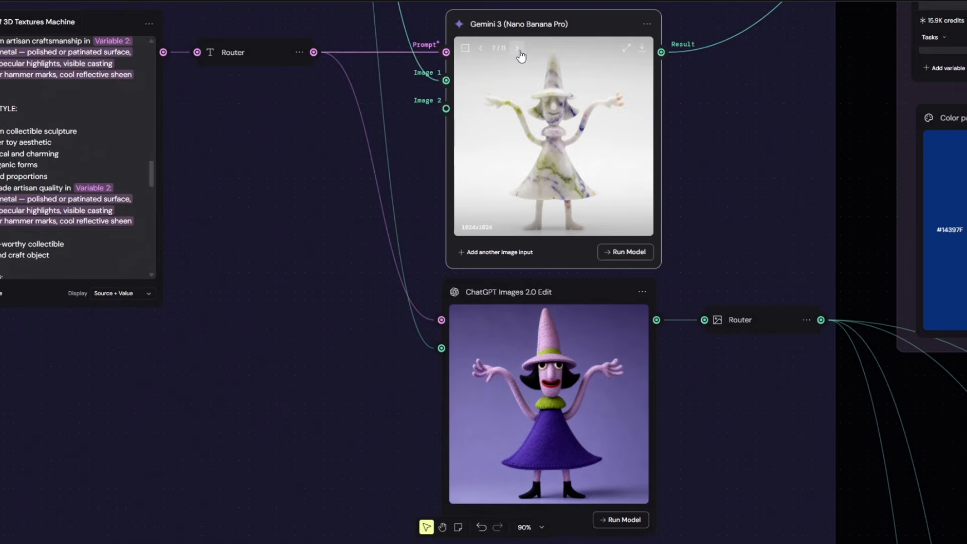
{"action": "left_click", "coordinate": [518, 48]}
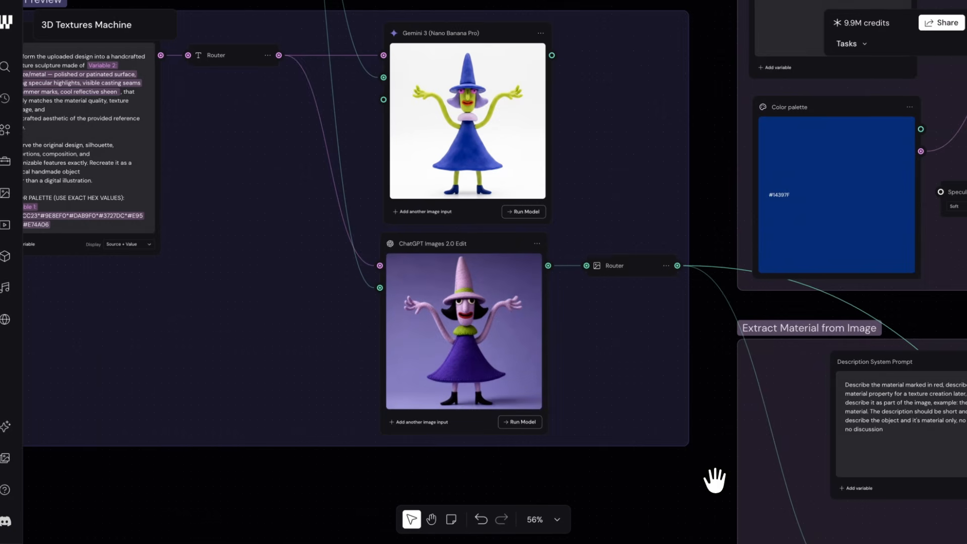
Step: Examine the red outline on the witch's dress in the Mark the texture node of the Extract Material from Image group
{"action": "left_click_drag", "start_coordinate": [714, 480], "coordinate": [150, 242]}
{"action": "mouse_move", "coordinate": [538, 416]}
{"action": "left_mouse_down"}
{"action": "mouse_move", "coordinate": [555, 395]}
{"action": "mouse_move", "coordinate": [549, 316]}
{"action": "left_mouse_up"}
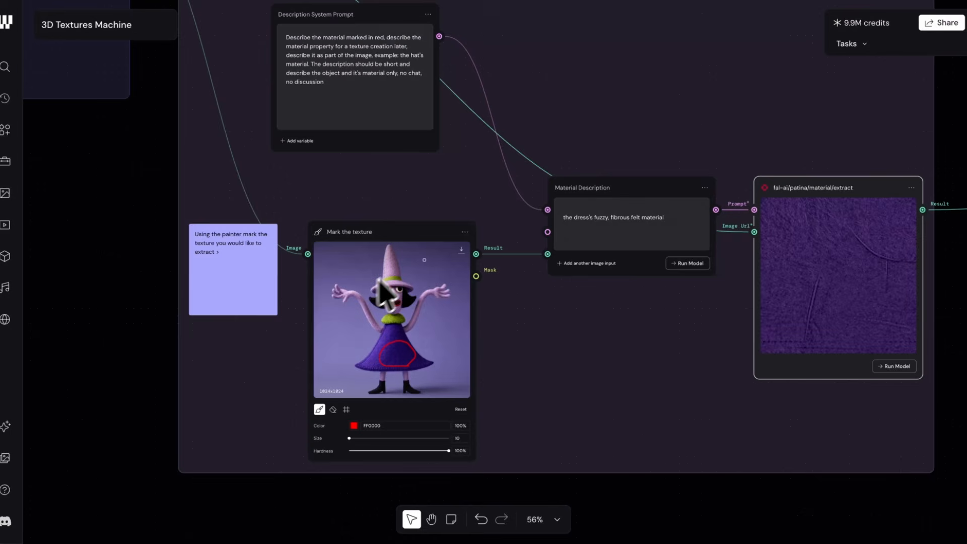
{"action": "scroll", "coordinate": [403, 372], "scroll_direction": "up", "scroll_amount": 5}
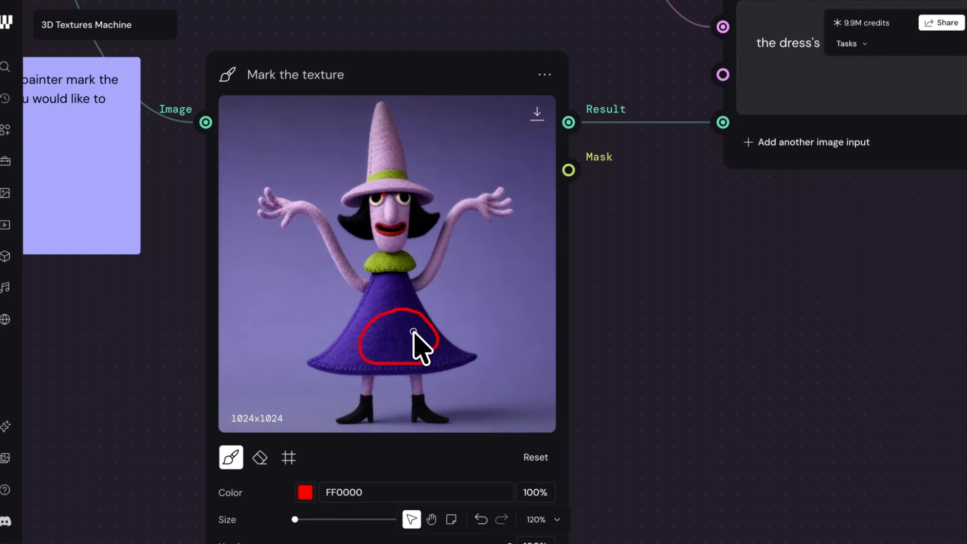
{"action": "scroll", "coordinate": [693, 360], "scroll_direction": "down", "scroll_amount": 5}
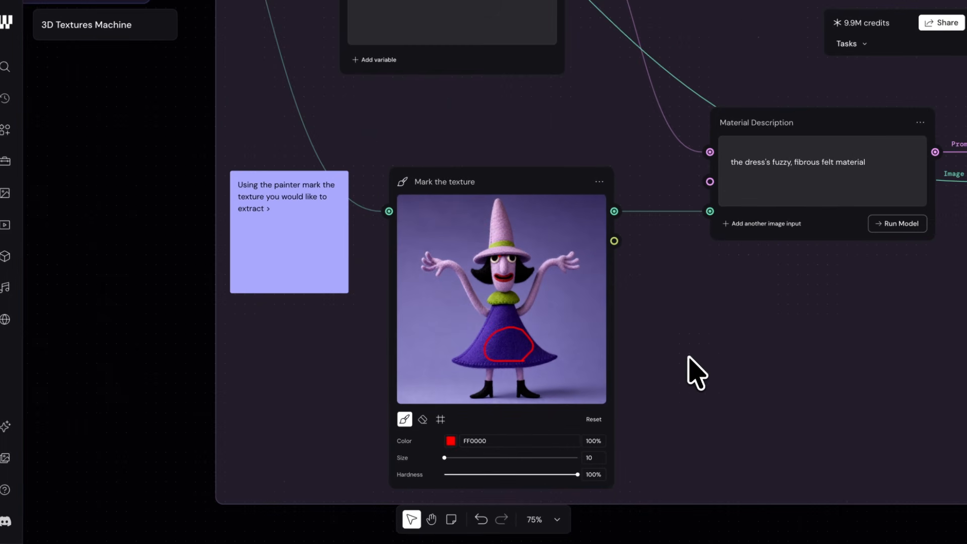
{"action": "scroll", "coordinate": [816, 287], "scroll_direction": "up", "scroll_amount": 3}
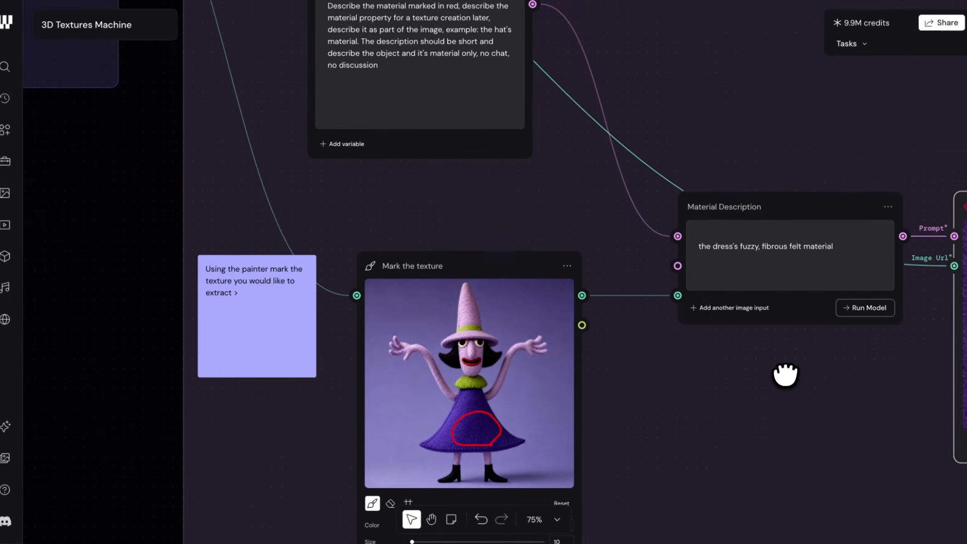
Step: Move the Description System Prompt node slightly lower on the canvas and check the Material Description node's output and settings
{"action": "left_click", "coordinate": [783, 211]}
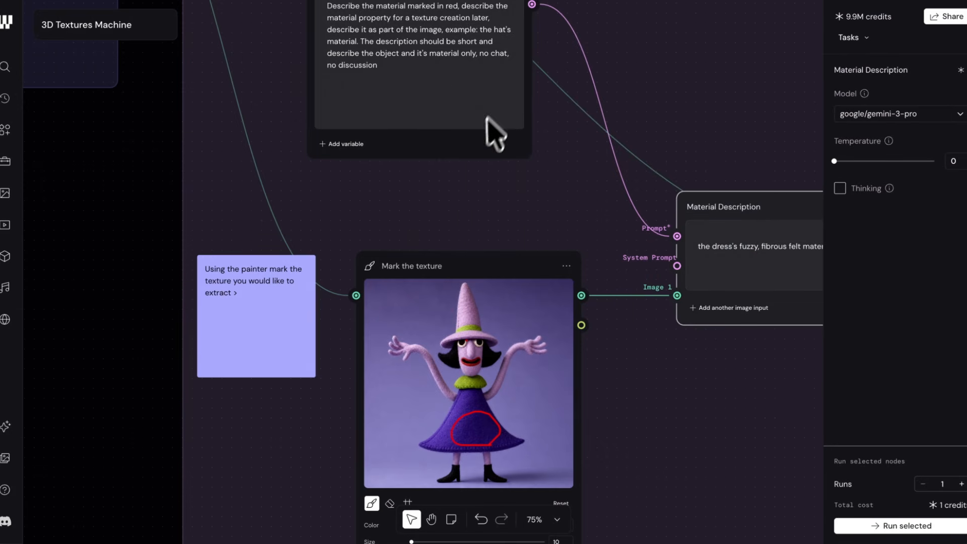
{"action": "left_click_drag", "start_coordinate": [471, 135], "coordinate": [475, 174]}
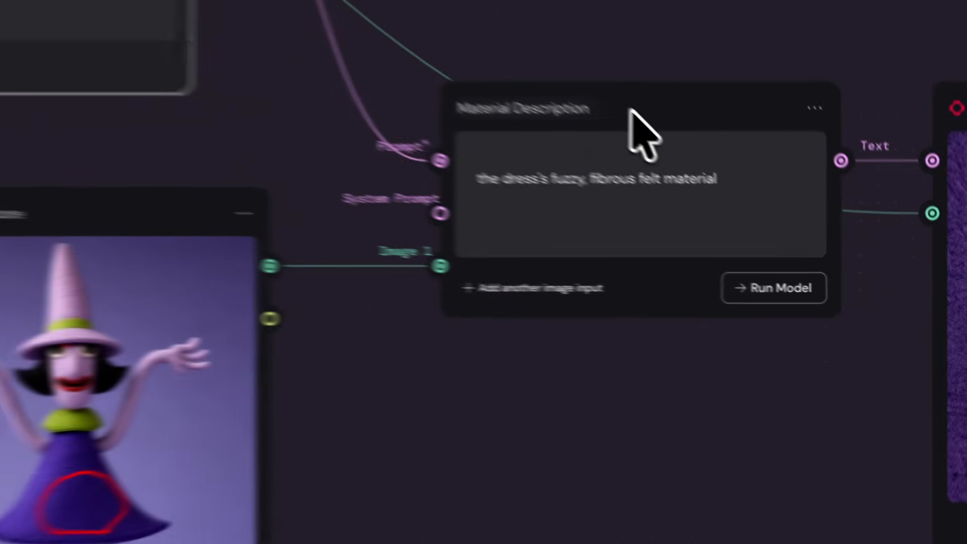
{"action": "left_click", "coordinate": [781, 206]}
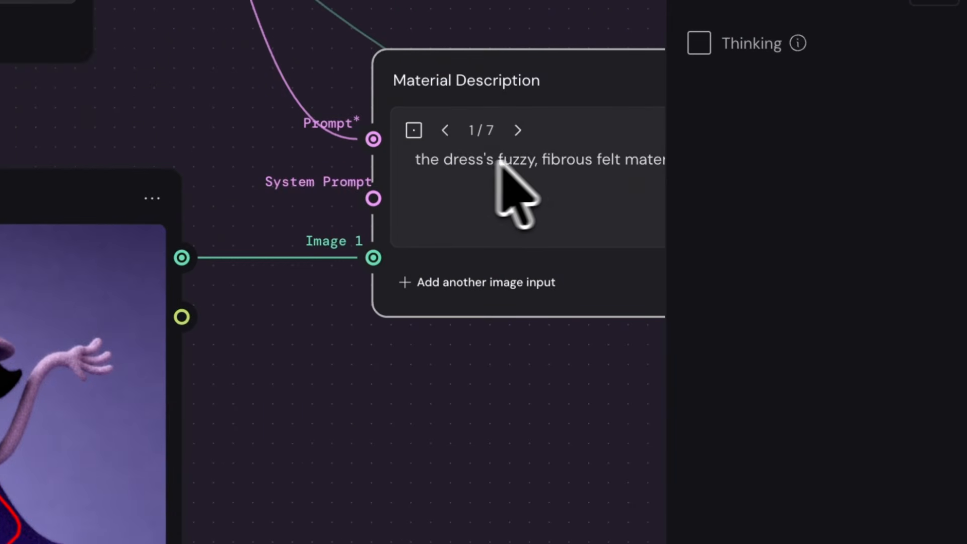
{"action": "left_click", "coordinate": [458, 390]}
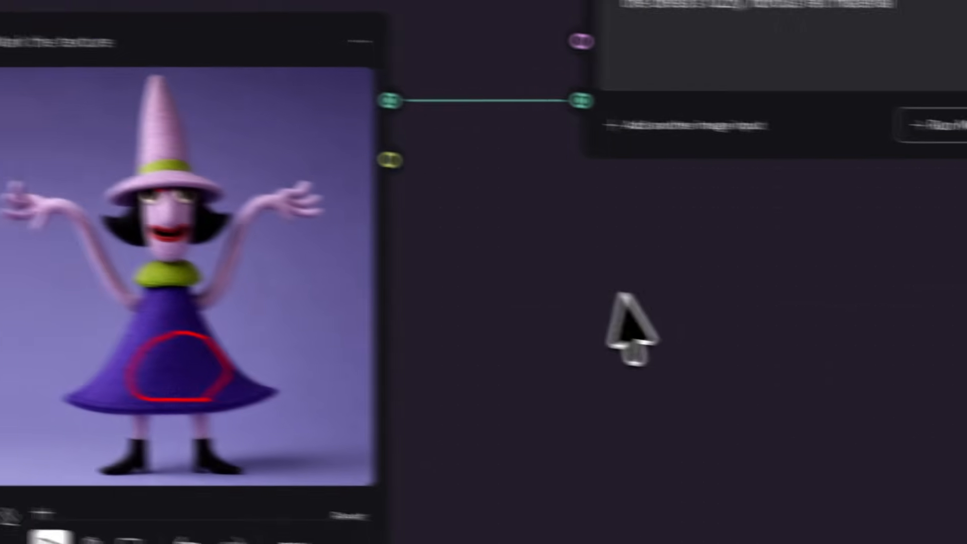
Step: Examine the map list and the tiling and output settings of the fal-ai/patina/material/extract node
{"action": "key", "text": "space"}
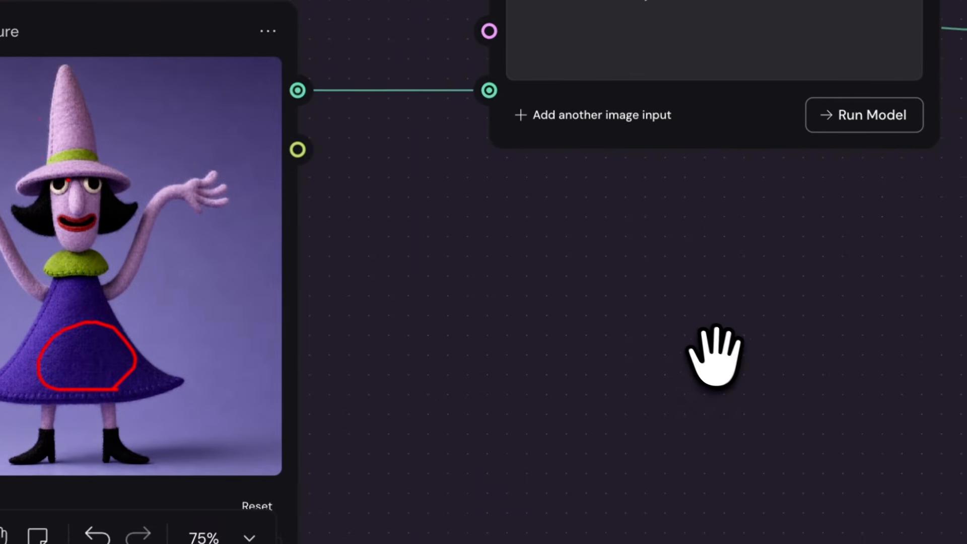
{"action": "left_click_drag", "start_coordinate": [714, 357], "coordinate": [411, 324]}
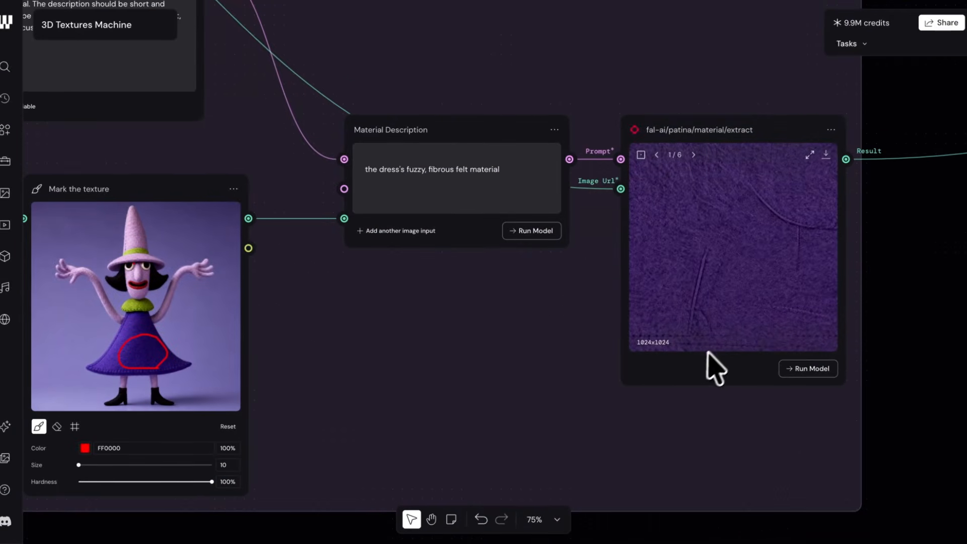
{"action": "left_click", "coordinate": [695, 372]}
{"action": "scroll", "coordinate": [778, 410], "scroll_direction": "up", "scroll_amount": 5}
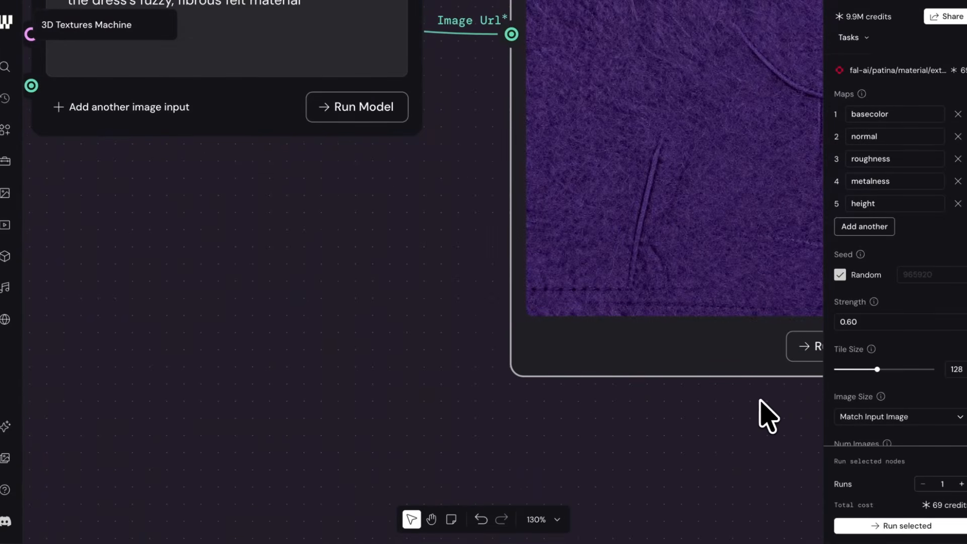
{"action": "left_click_drag", "start_coordinate": [760, 415], "coordinate": [519, 459]}
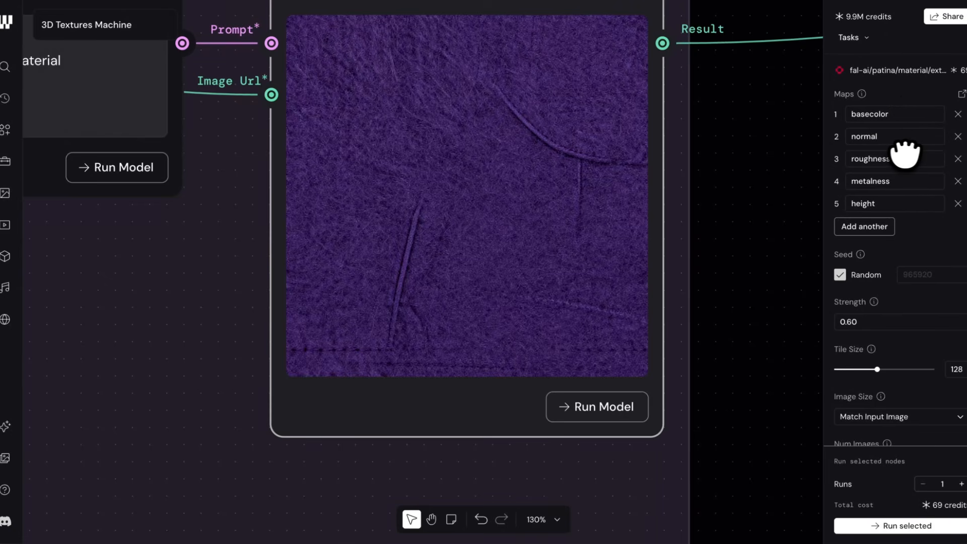
{"action": "scroll", "coordinate": [889, 210], "scroll_direction": "down", "scroll_amount": 4}
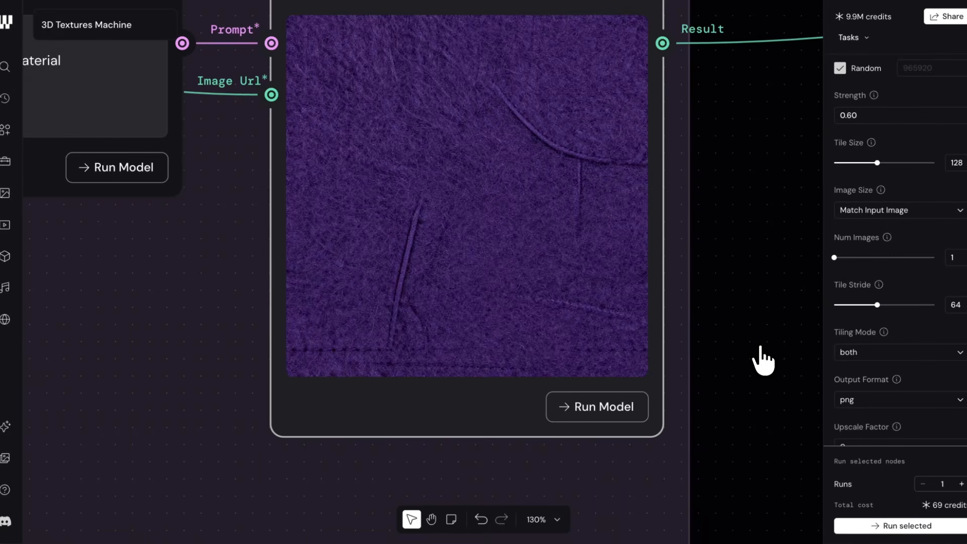
Step: Page through all the extracted felt texture maps in the material extract node and return to the first image
{"action": "scroll", "coordinate": [452, 201], "scroll_direction": "up", "scroll_amount": 3}
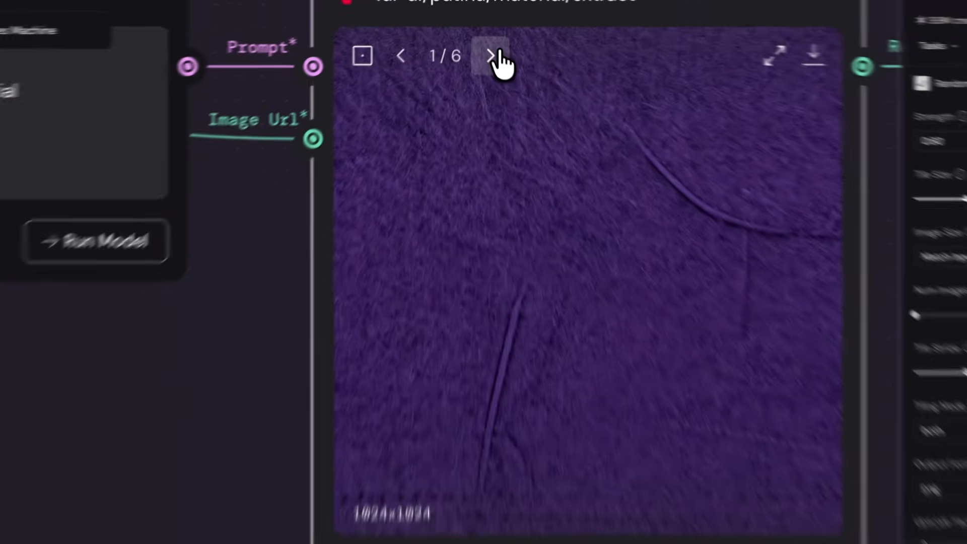
{"action": "left_click", "coordinate": [490, 56]}
{"action": "left_click", "coordinate": [490, 56]}
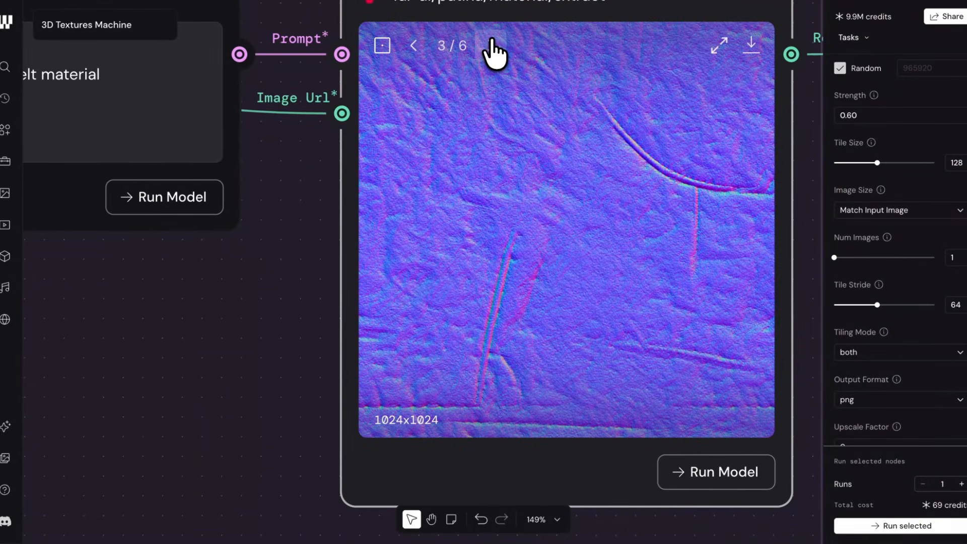
{"action": "left_click", "coordinate": [492, 50]}
{"action": "left_click", "coordinate": [493, 51]}
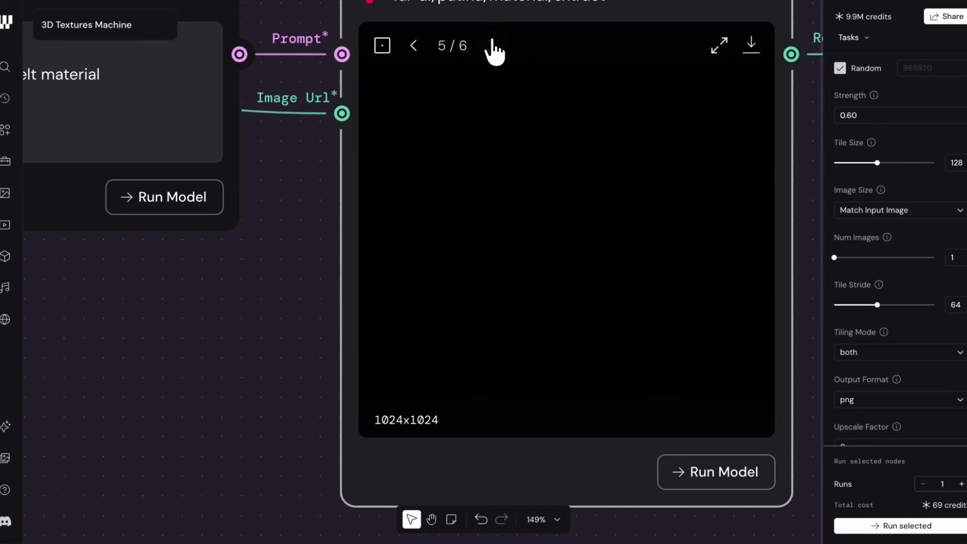
{"action": "left_click", "coordinate": [493, 50]}
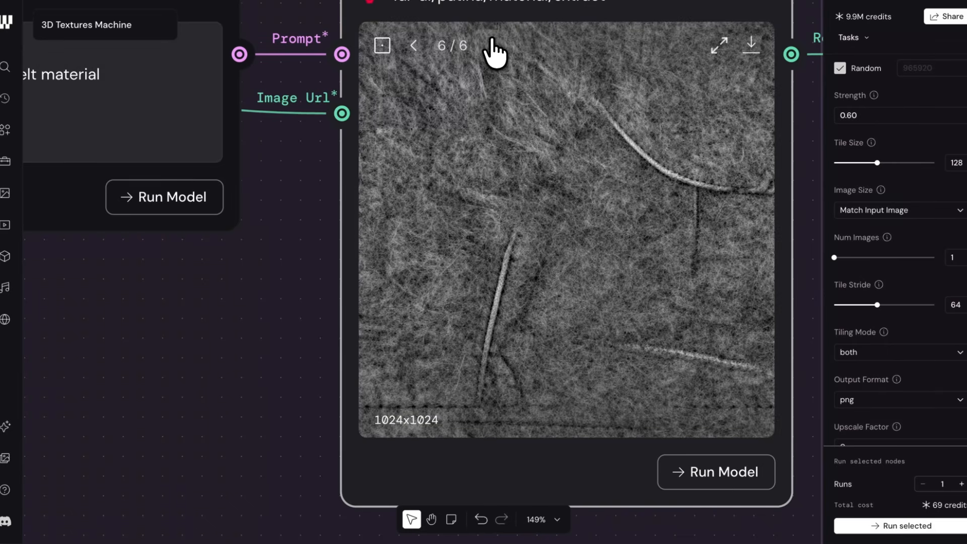
{"action": "left_click", "coordinate": [493, 50]}
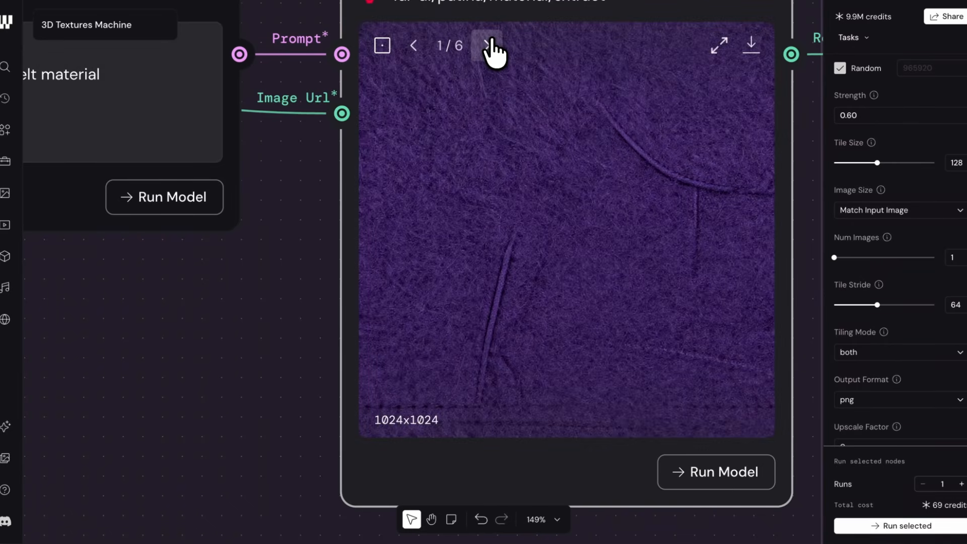